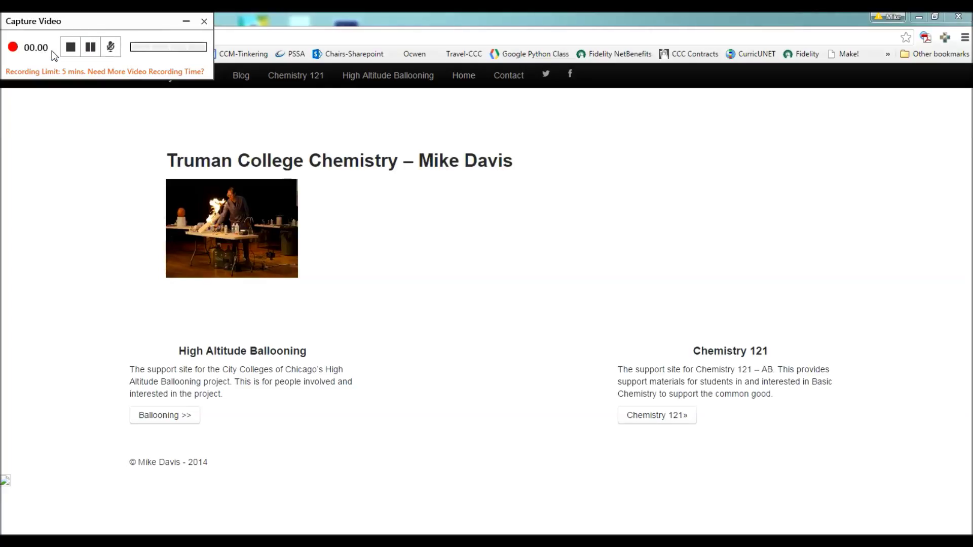
- Go from the Faraday's Club home page to the Chemistry 121 course page
click(187, 23)
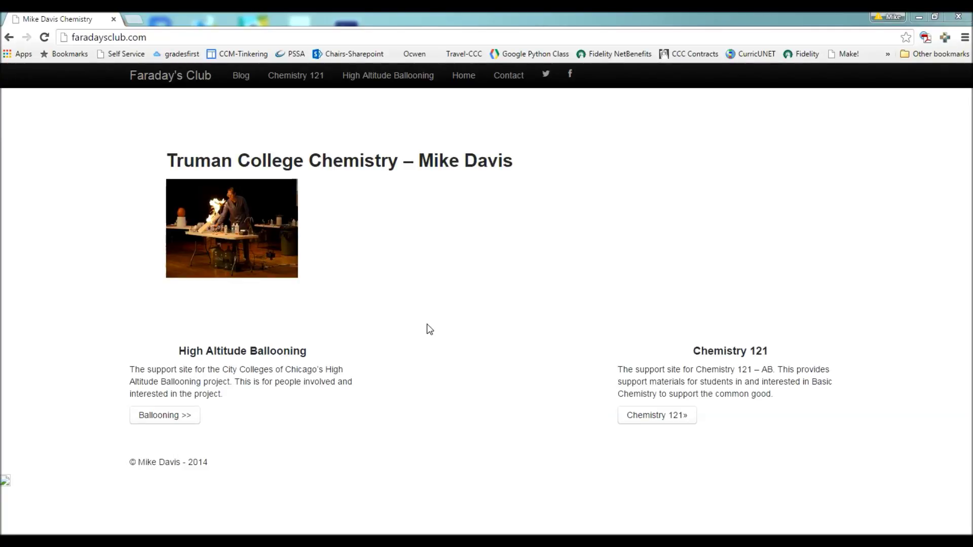
click(660, 420)
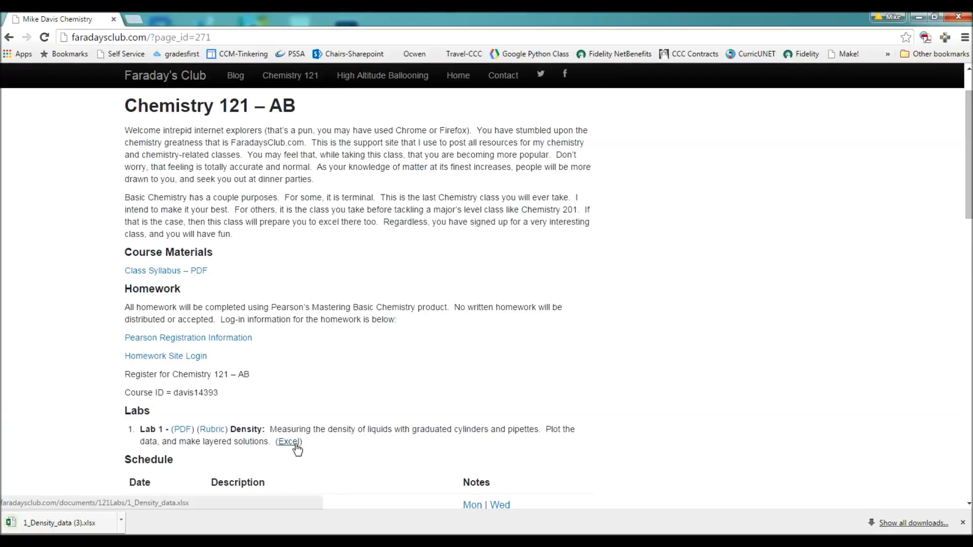
- Open the downloaded 1_Density_data (3).xlsx workbook from Chrome's download bar
click(60, 524)
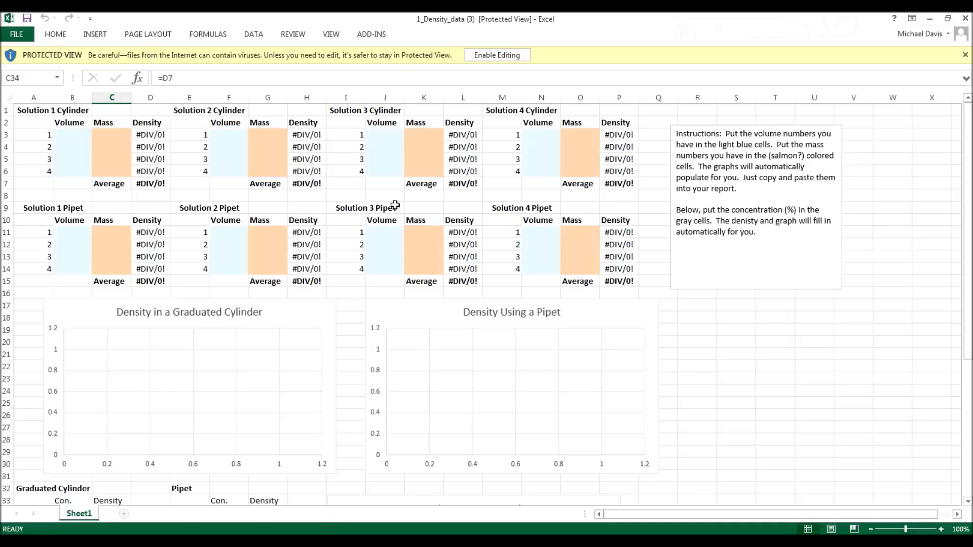
- Enable editing on 1_Density_data (3).xlsx in Protected View
click(508, 56)
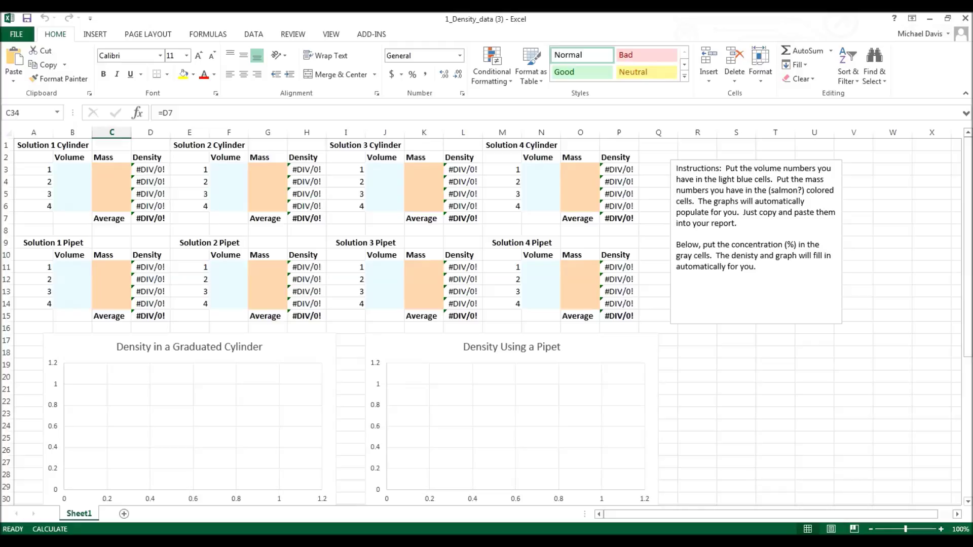
- Enter the Solution 1 cylinder volumes 2, 4.3, 6.5 and 8.6 into B3:B6
click(73, 173)
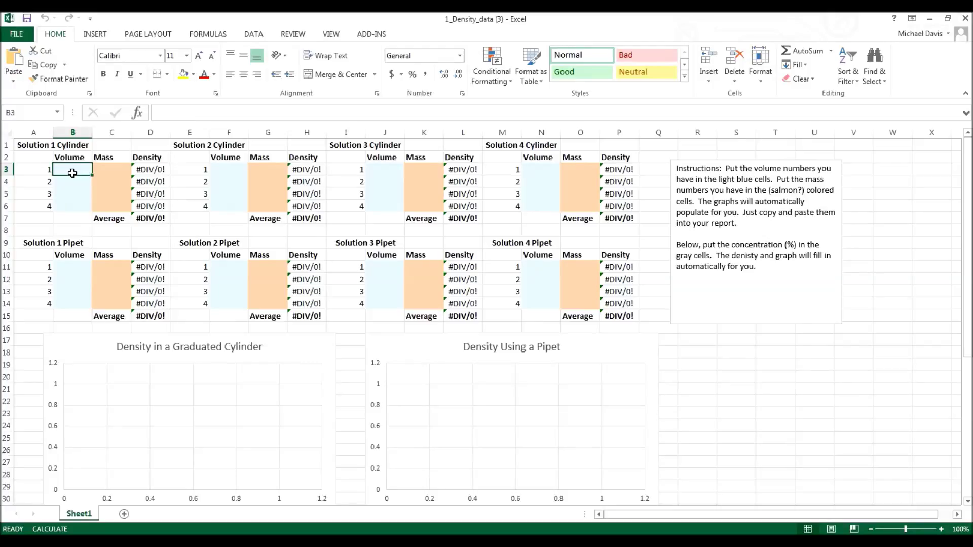
text(2)
key(Return)
text(4.3)
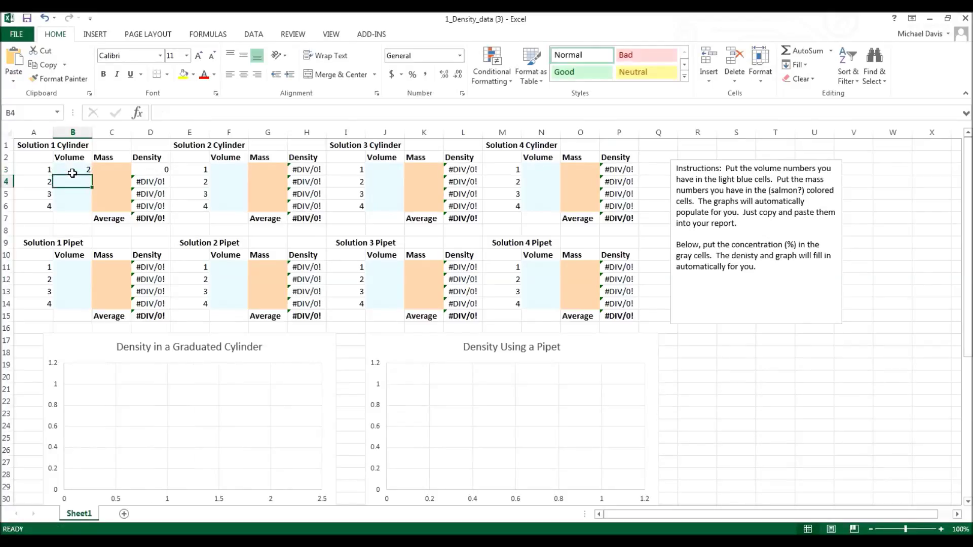
key(ctrl+Return)
key(Return)
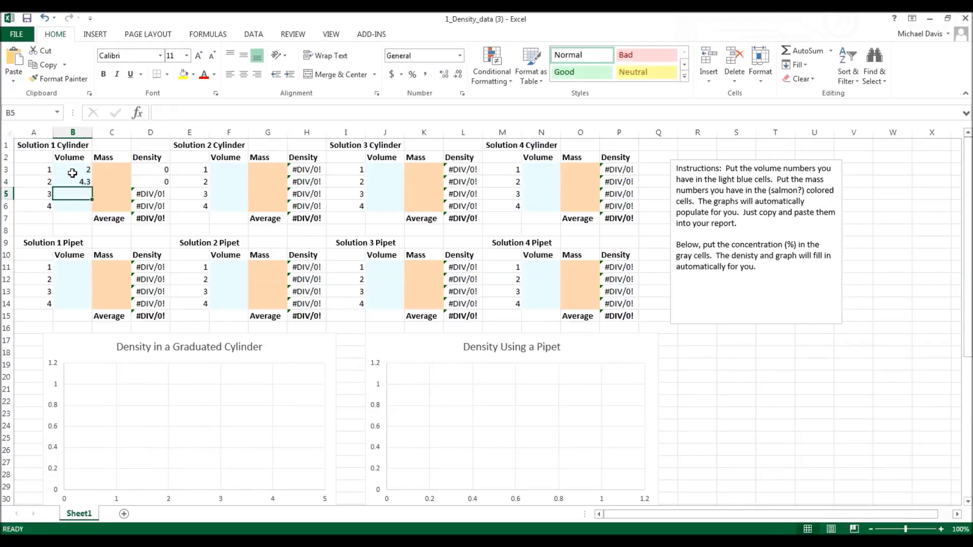
text(6.5)
key(Return)
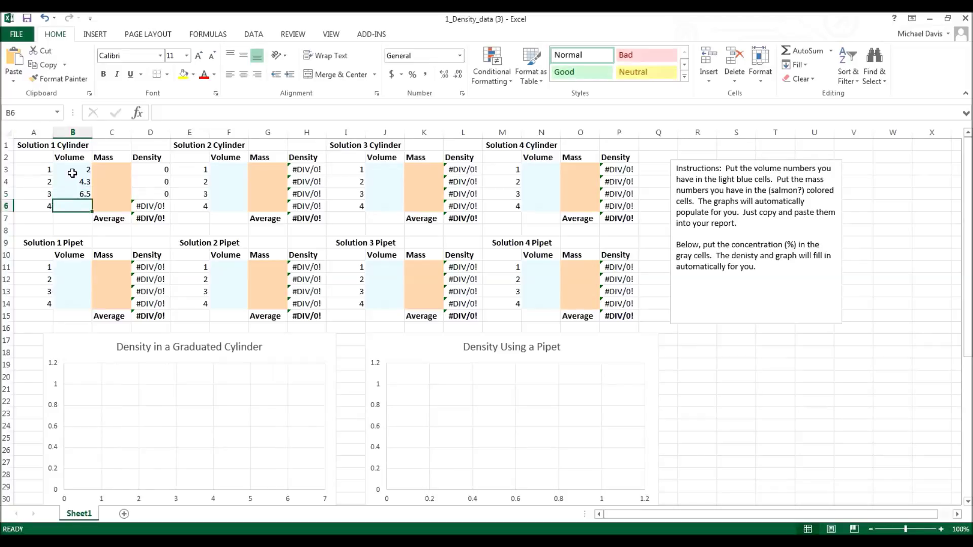
text(8.6)
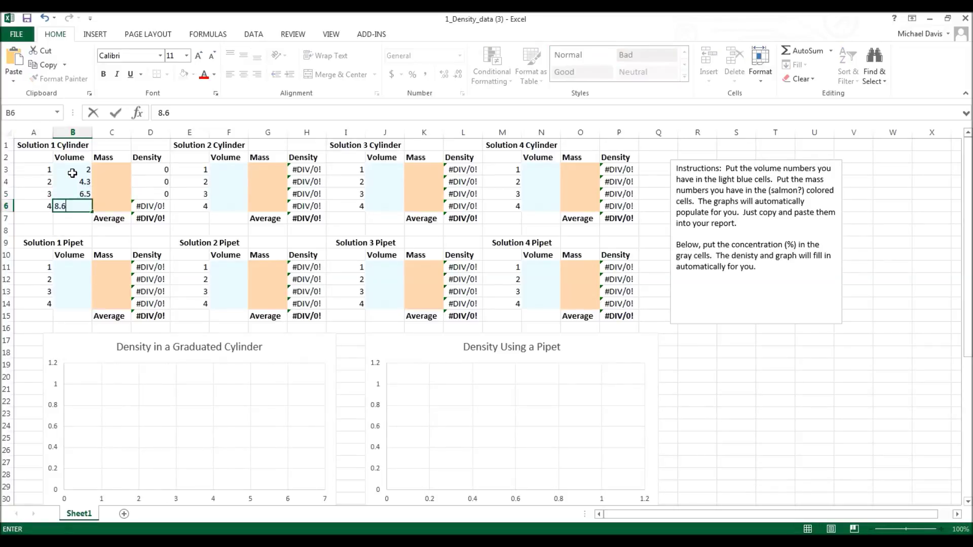
key(Return)
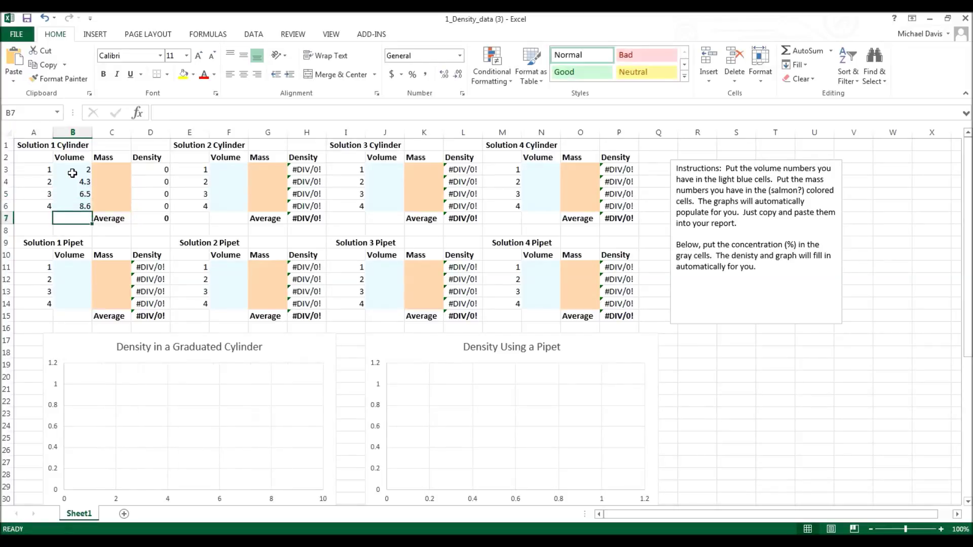
click(112, 171)
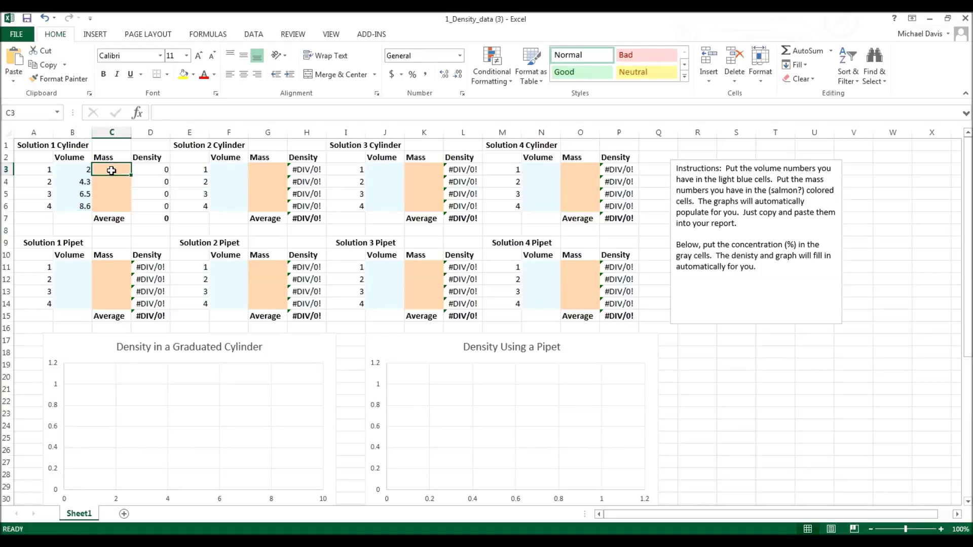
- Enter the Solution 1 cylinder masses 1.98, 4.21, 6.45 and 8.57 into C3:C6
text(1.98)
key(Return)
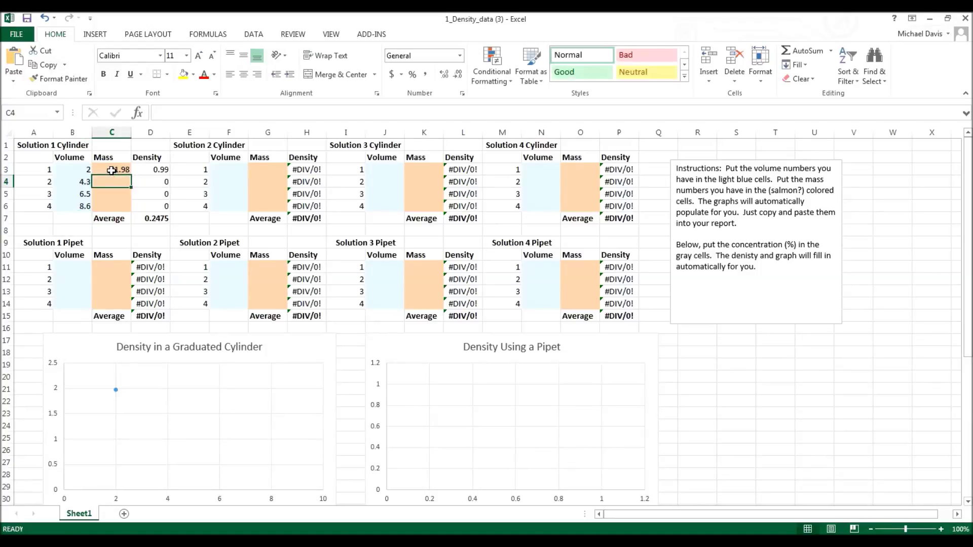
text(4.21)
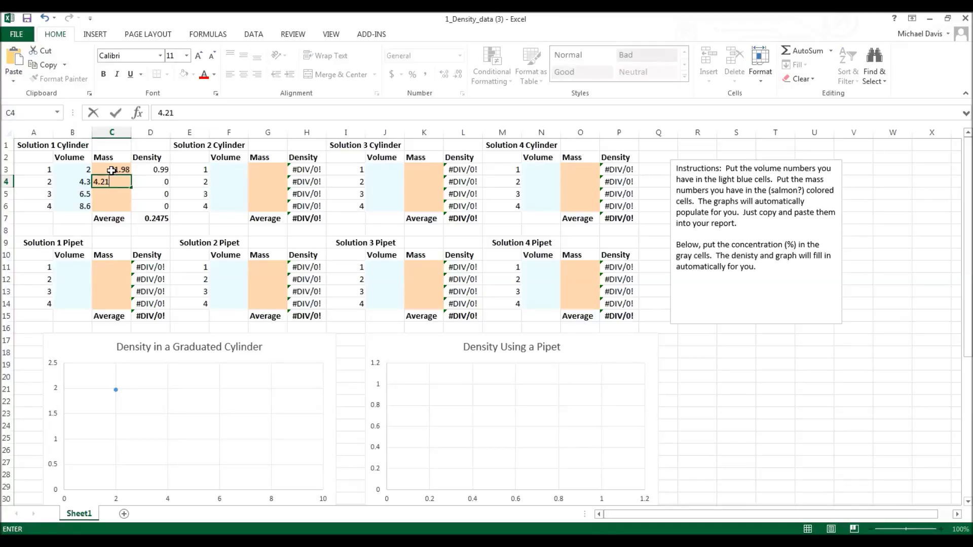
key(Return)
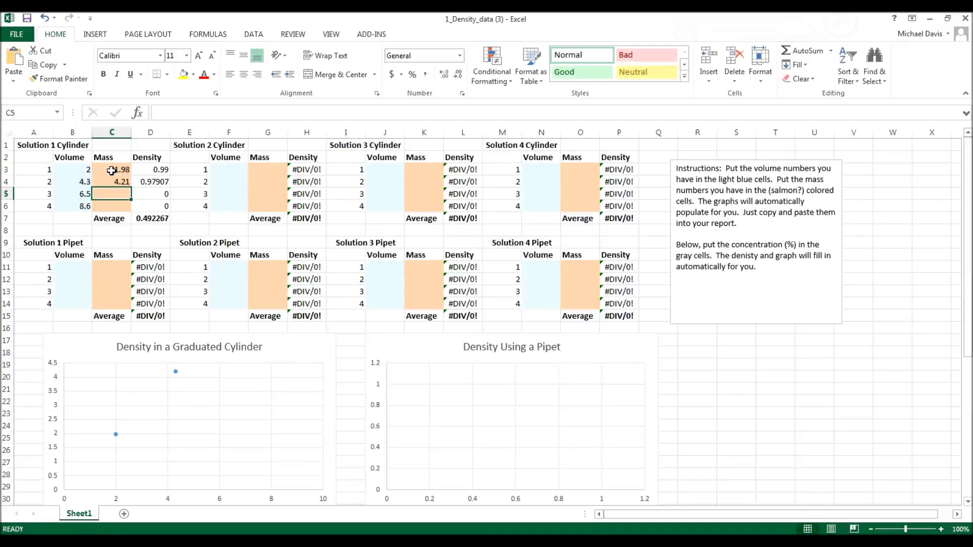
text(6.45)
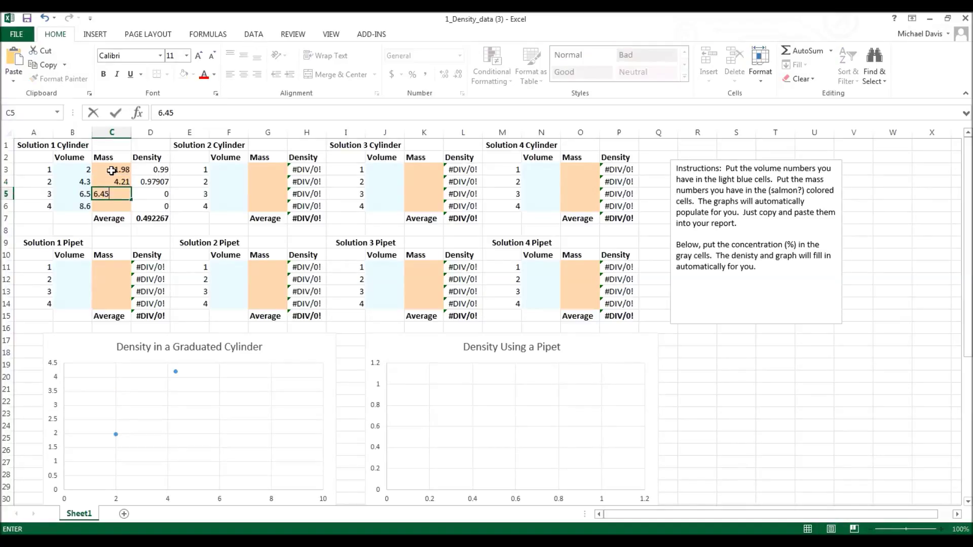
key(Return)
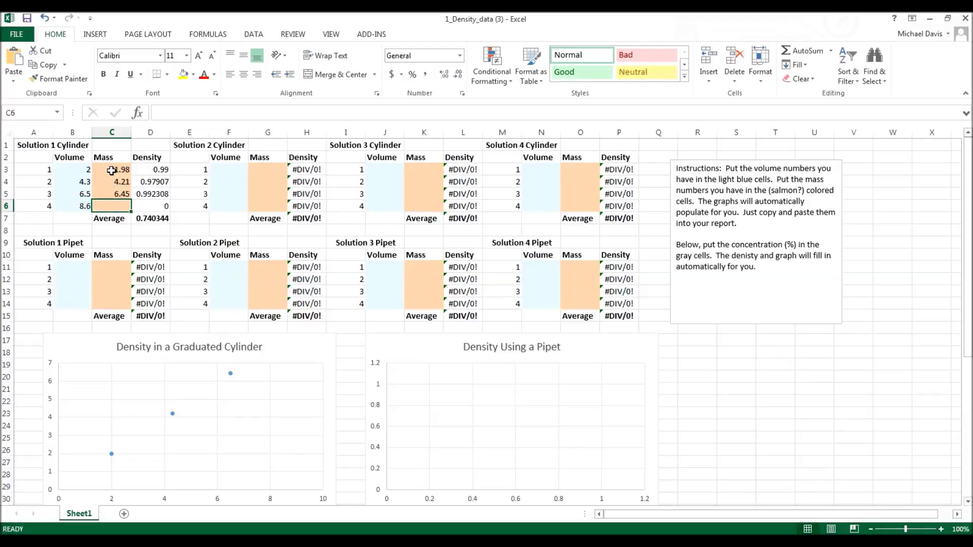
text(8.57)
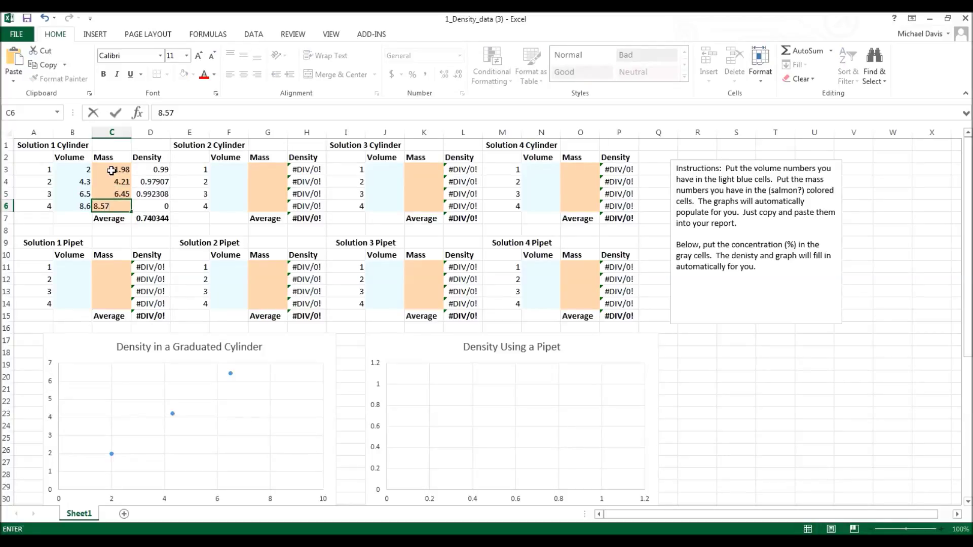
key(Return)
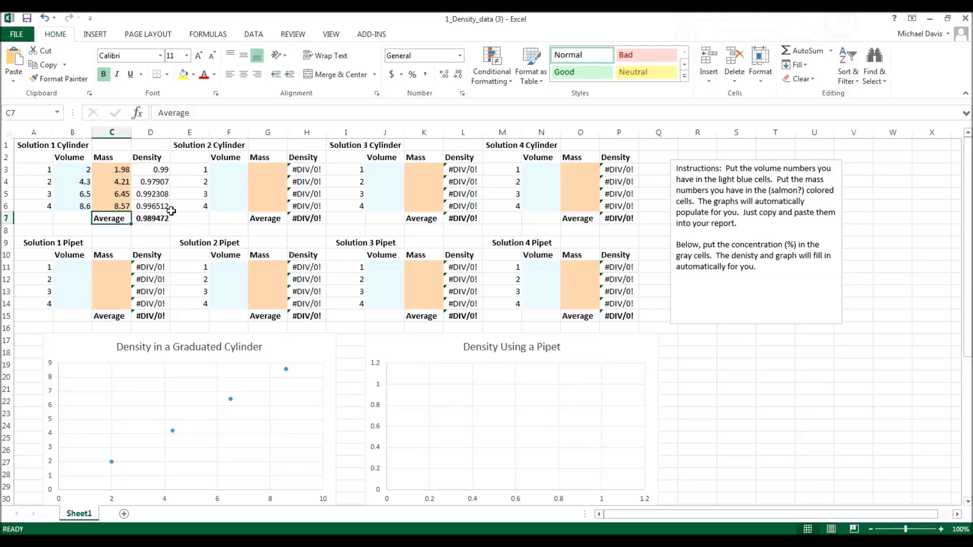
click(101, 358)
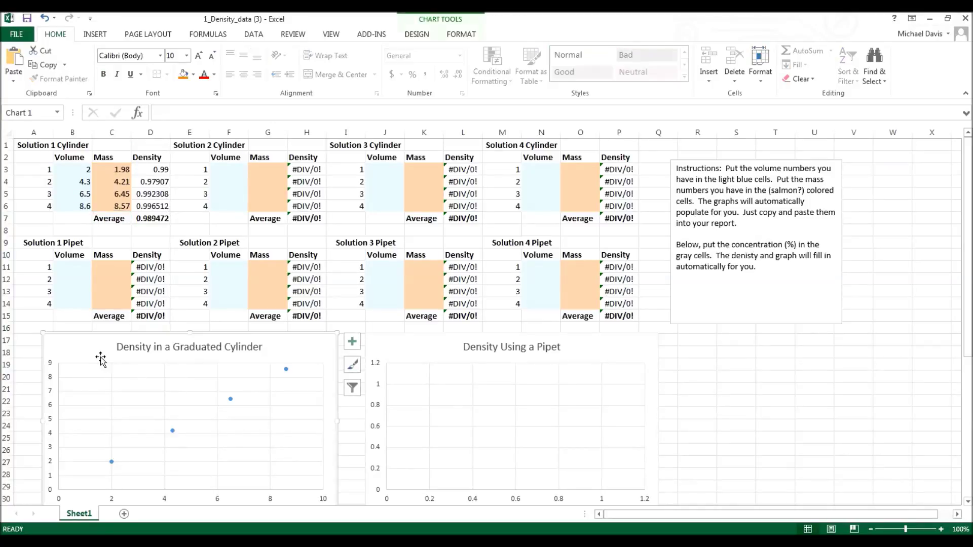
scroll(100, 360, down, 2)
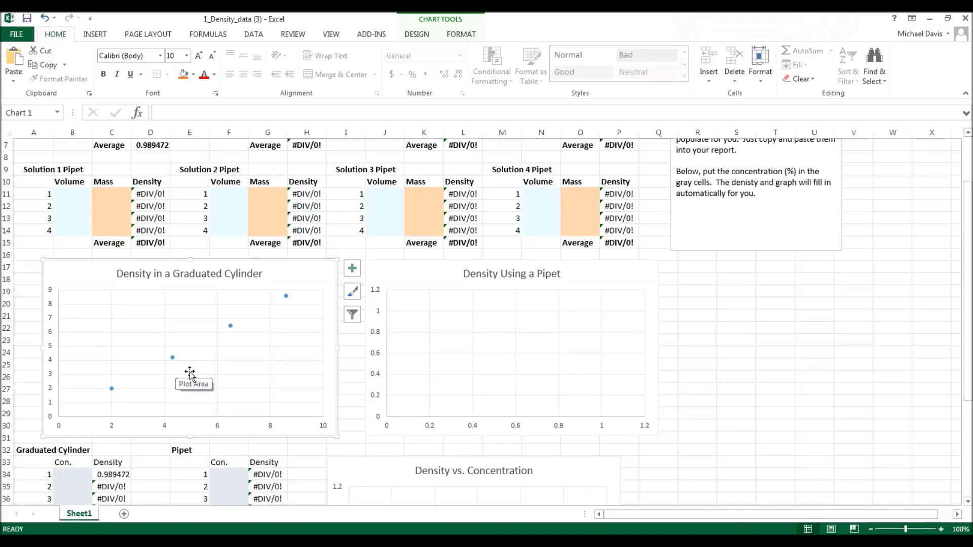
mouse_move(172, 360)
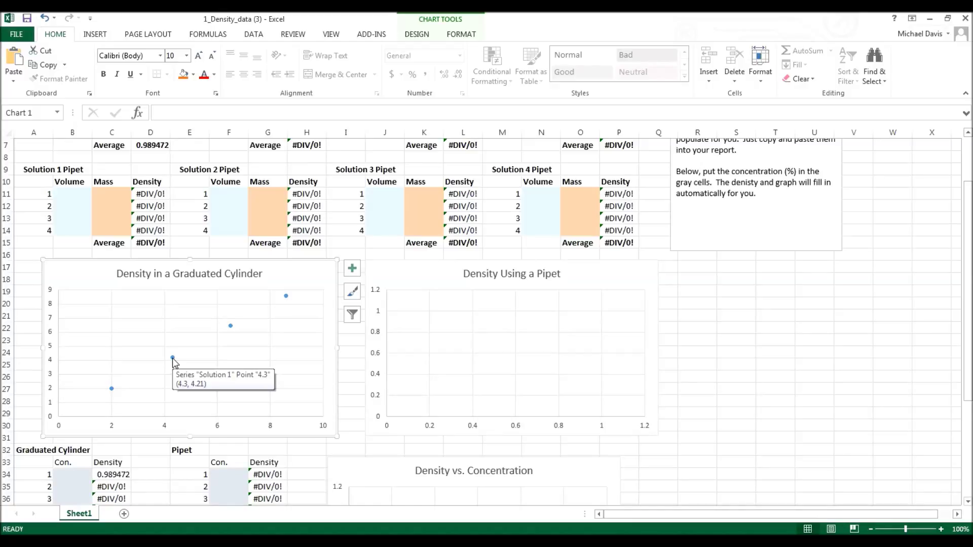
right_click(173, 360)
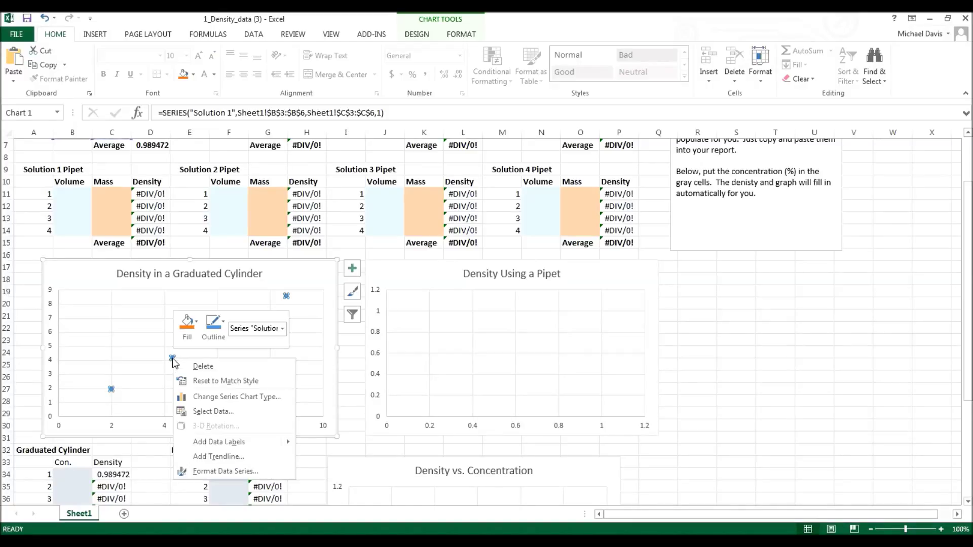
- Add a linear trendline to the cylinder data showing the equation y = 1.0003x - 0.0489
click(203, 457)
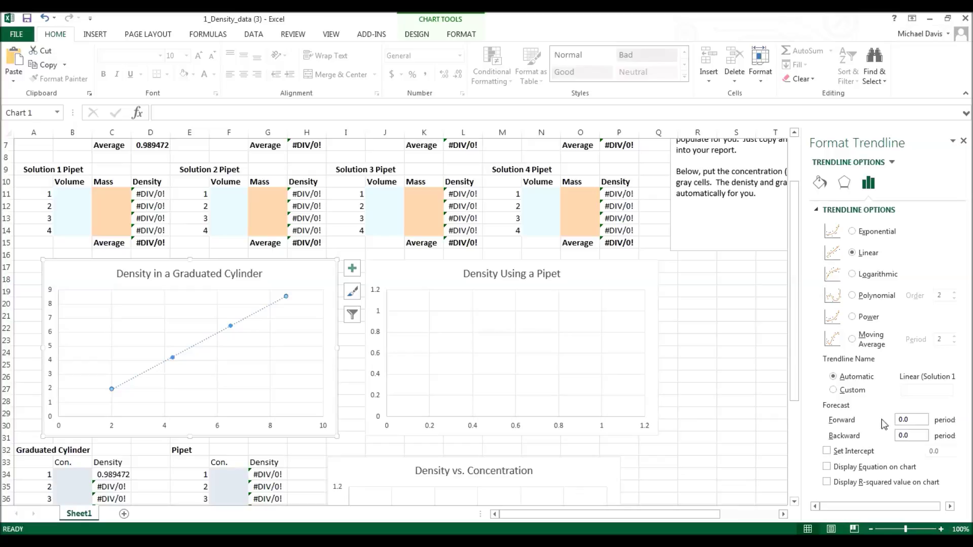
click(827, 467)
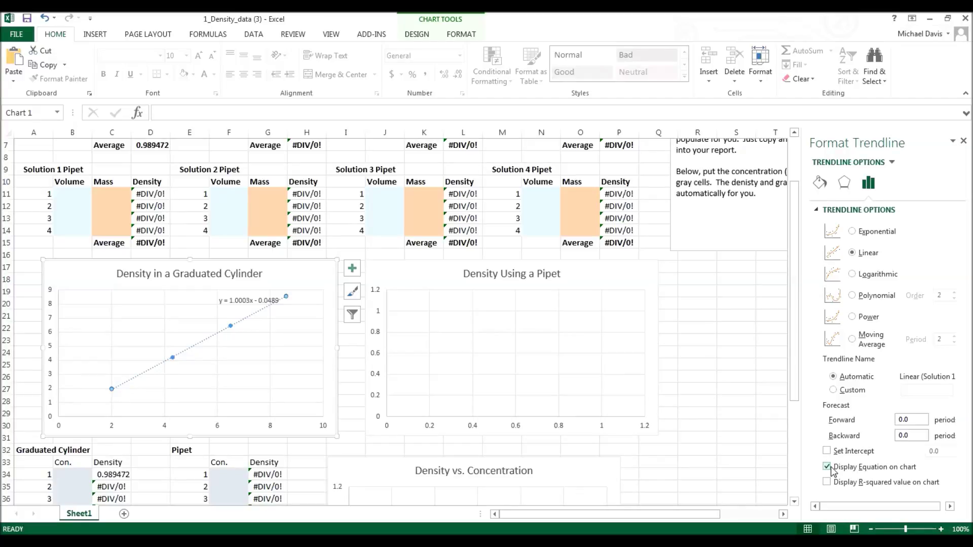
click(964, 141)
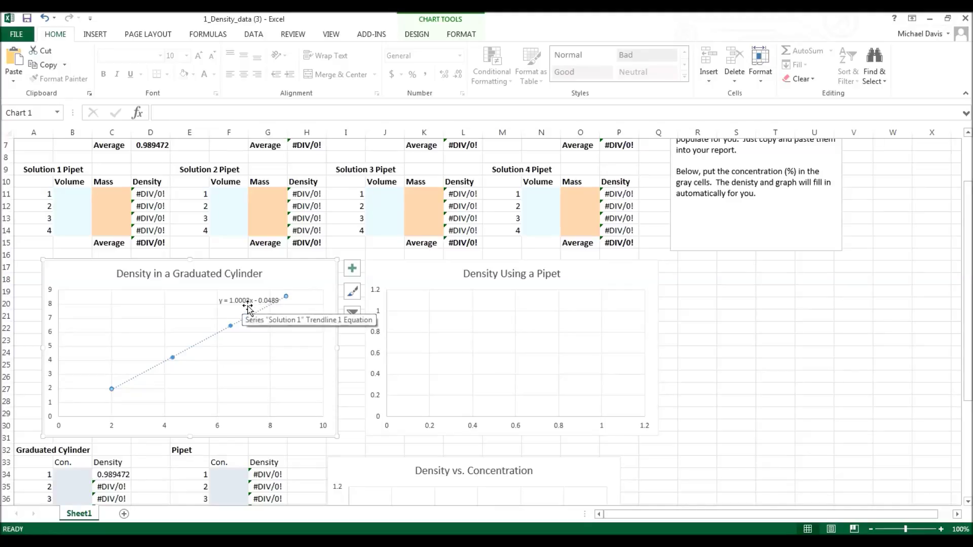
- Move the cylinder chart's equation label left so it clears the data points
drag(247, 302, 173, 321)
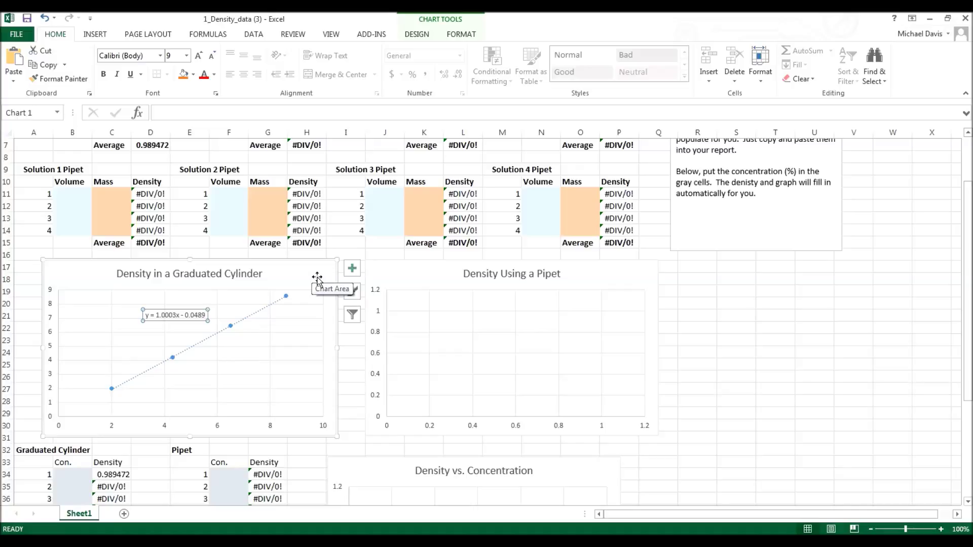
scroll(317, 278, up, 2)
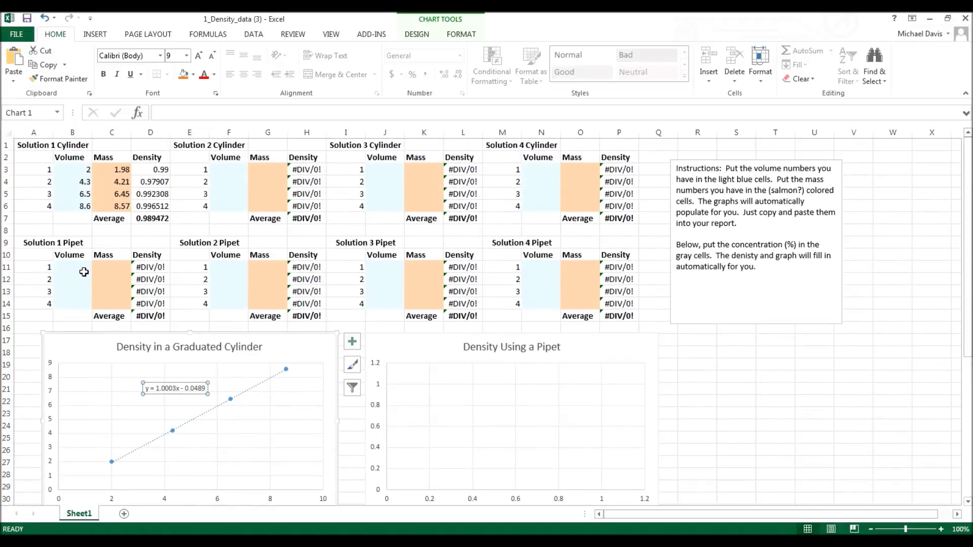
- Enter the Solution 1 pipet volumes 5, 10, 15 and 20 into B11:B14
click(82, 272)
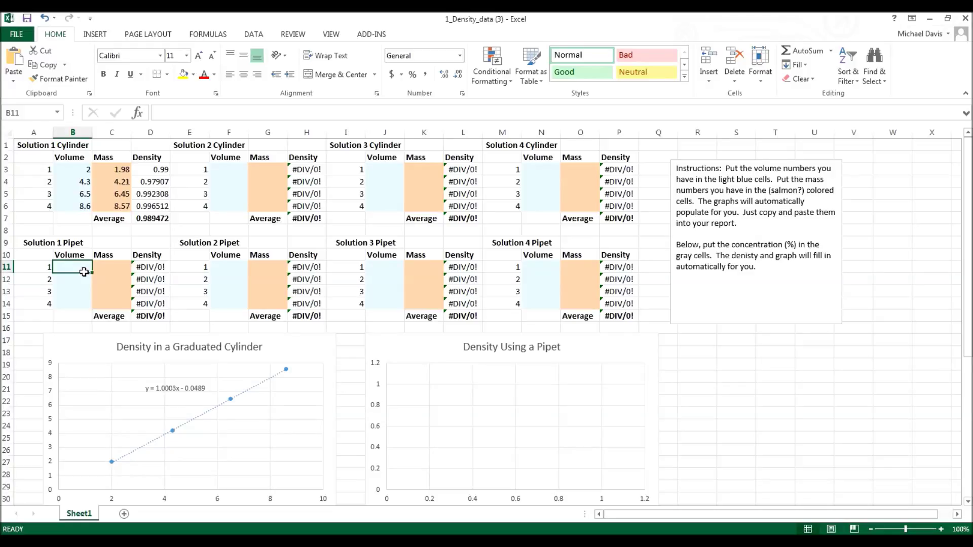
text(5)
key(Return)
text(10)
key(Return)
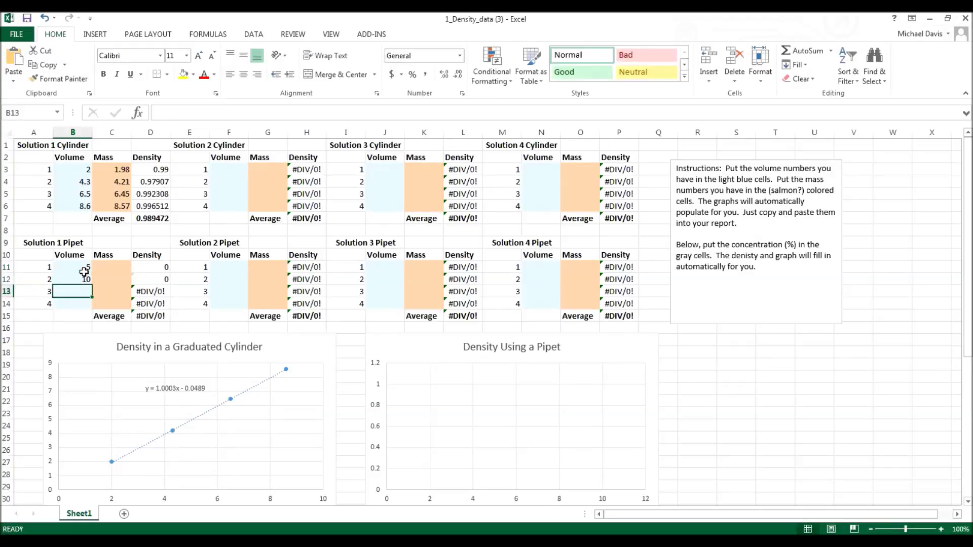
text(15)
key(Return)
text(20)
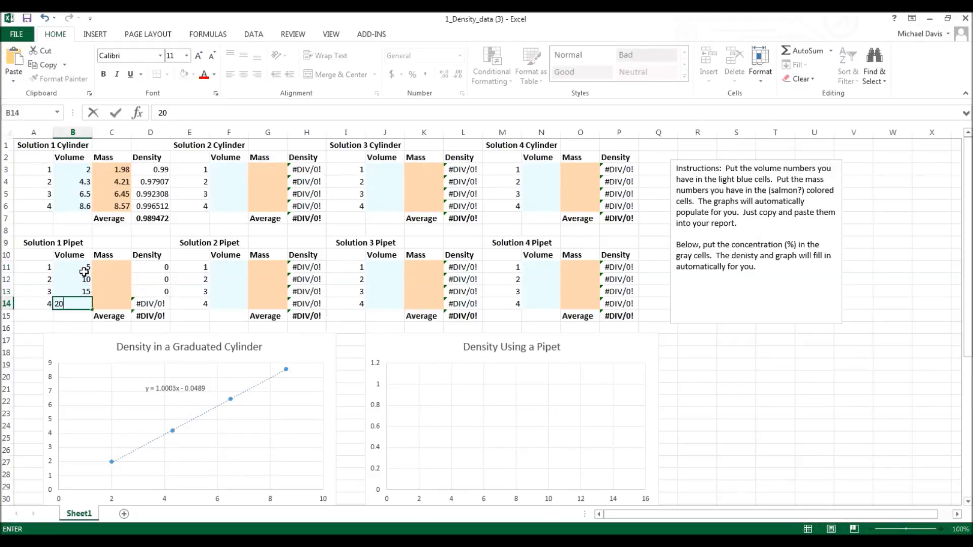
key(Return)
- Enter the Solution 1 pipet masses 5.01, 10.03, 15.02 and 20.04 into C11:C14
click(106, 272)
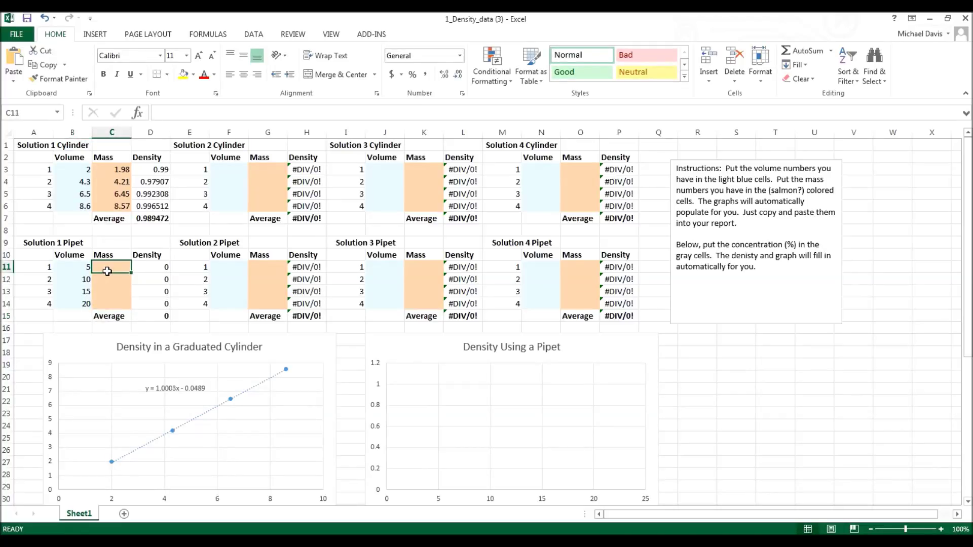
text(5.01)
key(Return)
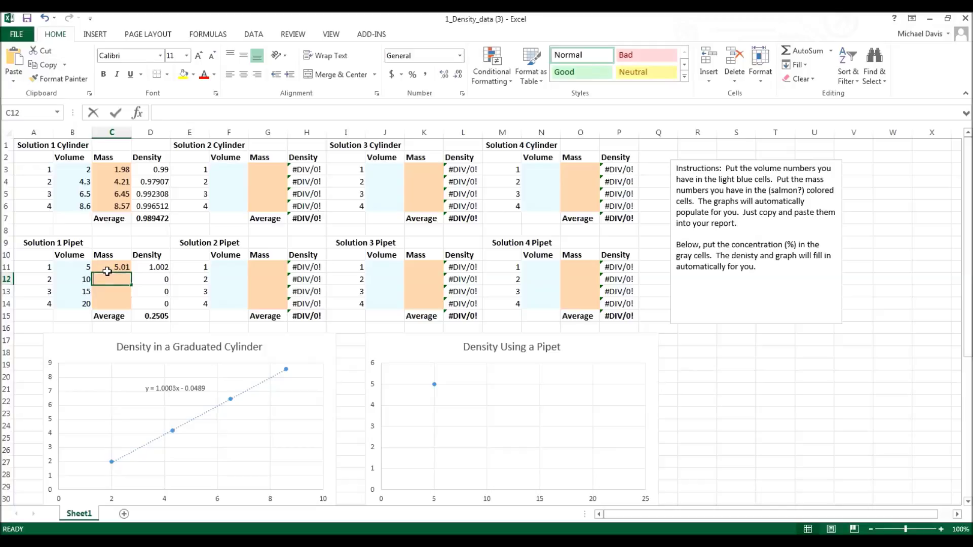
text(10.03)
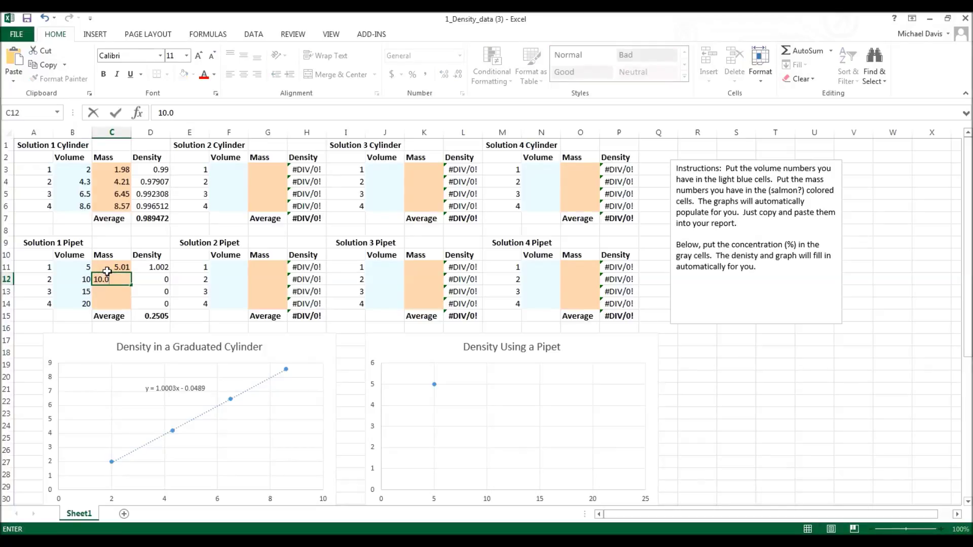
key(Return)
text(15.02)
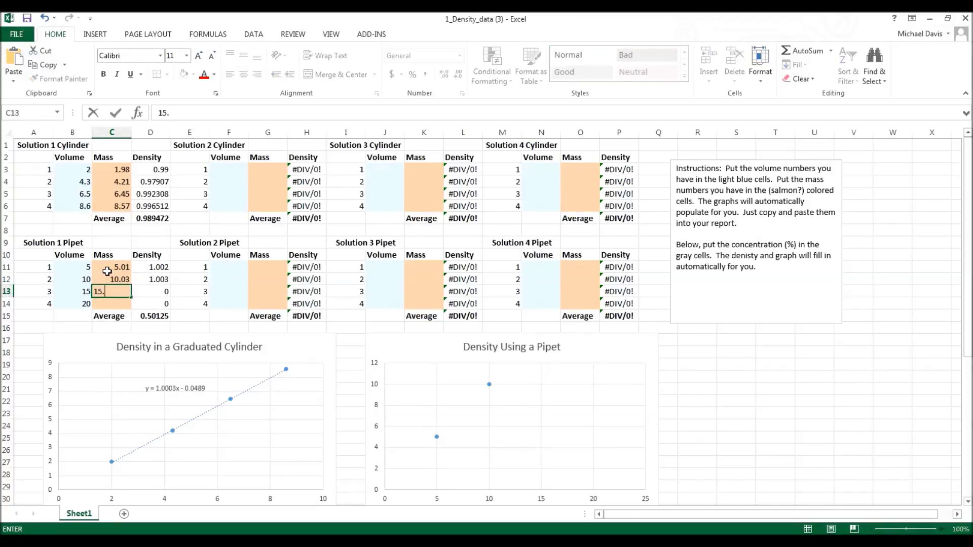
key(Return)
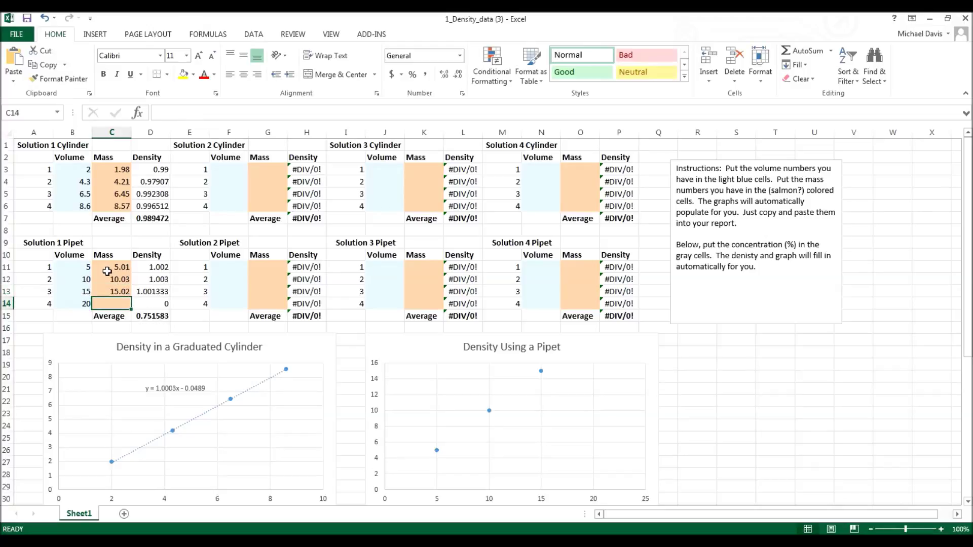
text(20.04)
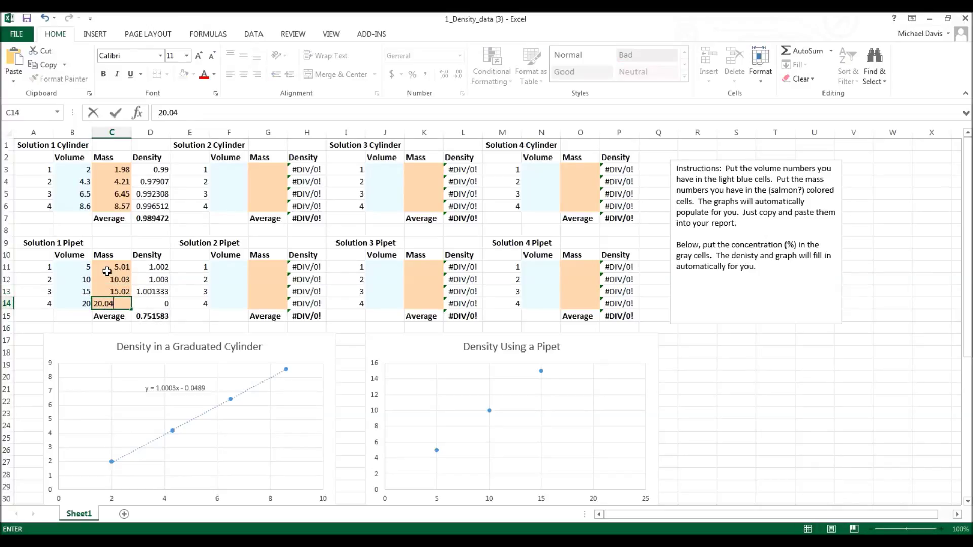
key(Return)
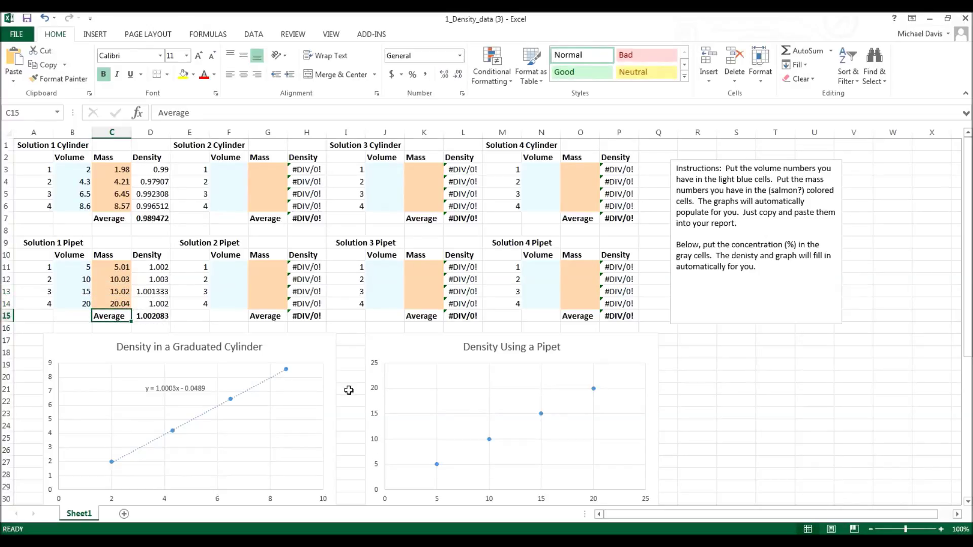
right_click(489, 439)
- Add a linear trendline with equation y = 1.0016x + 0.005 to the pipet chart, label shifted left
click(521, 420)
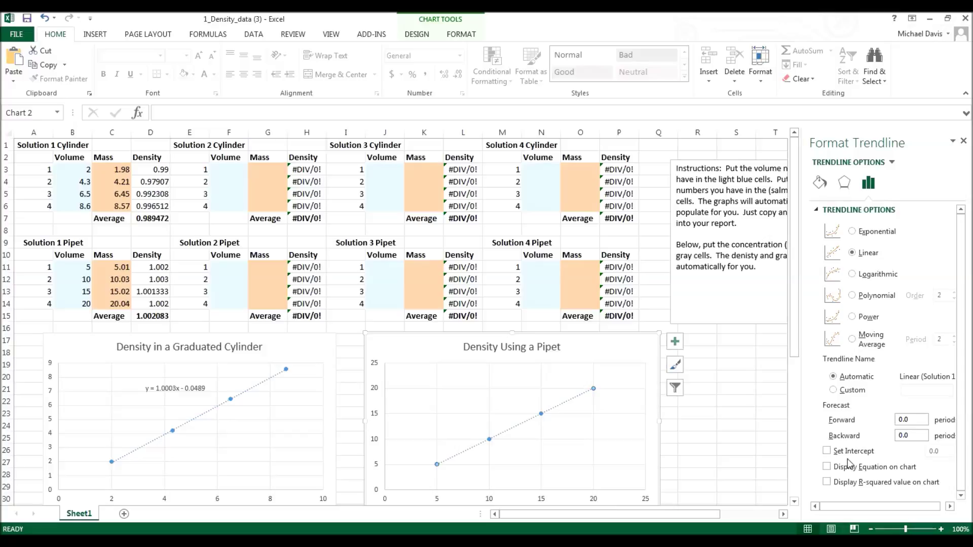
click(827, 466)
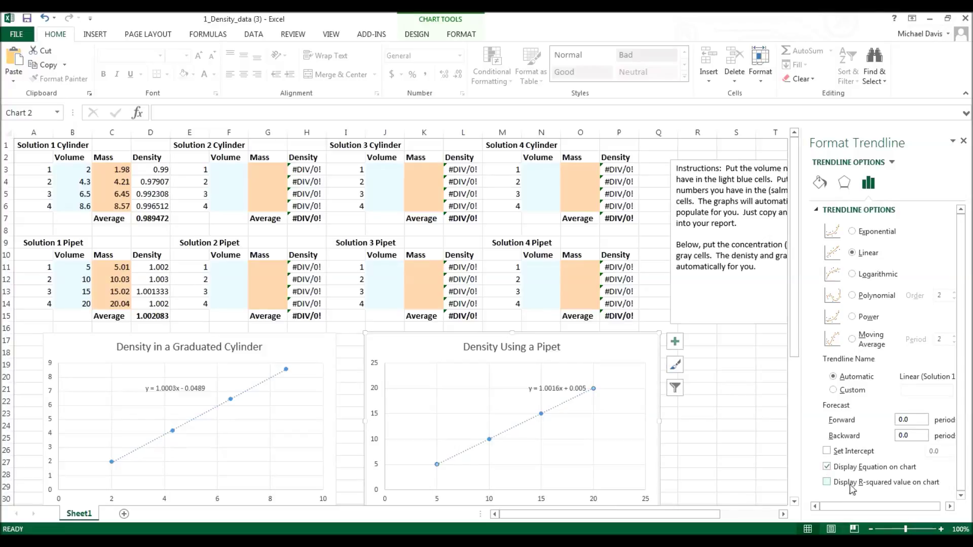
click(556, 389)
drag(555, 389, 523, 389)
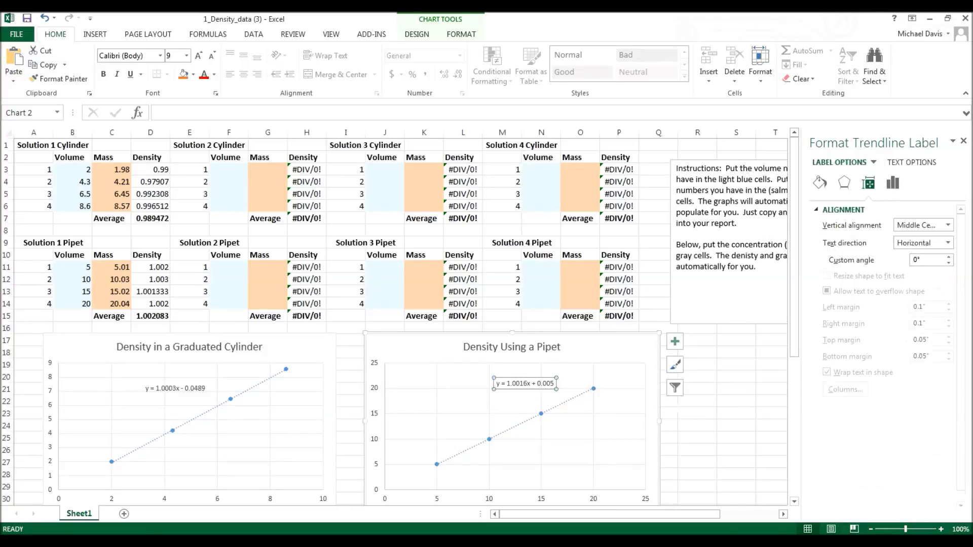
click(963, 143)
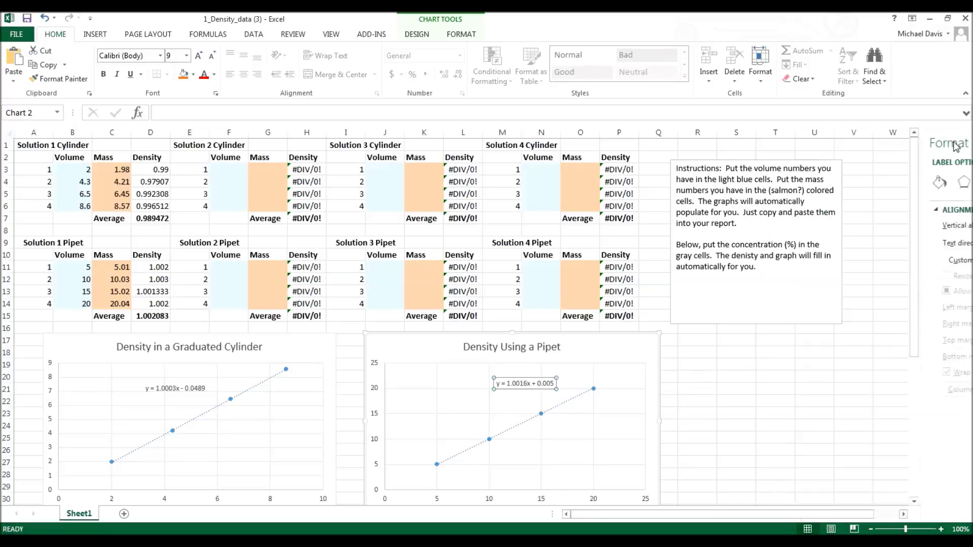
- Enter concentration 0 for Solution 1 in B34 and F34
scroll(451, 378, down, 7)
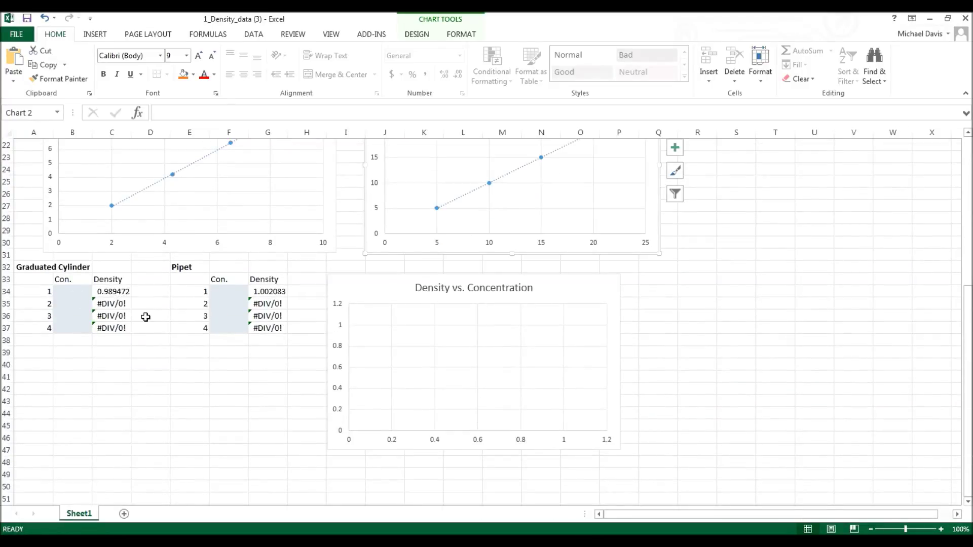
scroll(146, 318, up, 7)
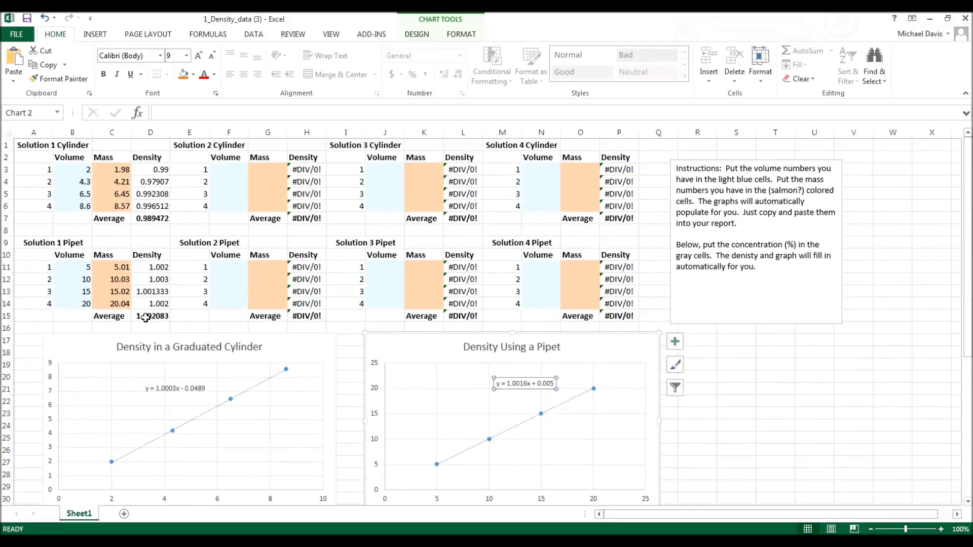
scroll(182, 372, down, 5)
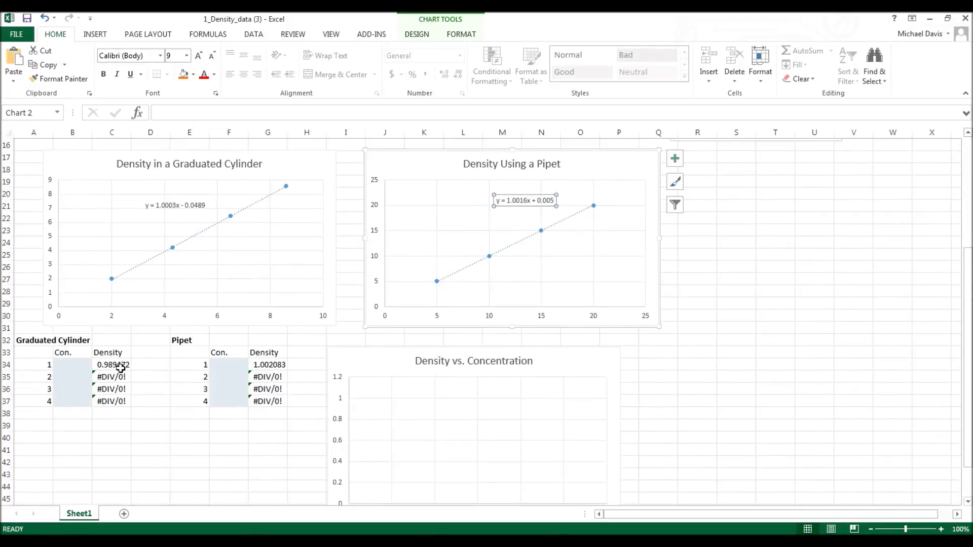
click(80, 369)
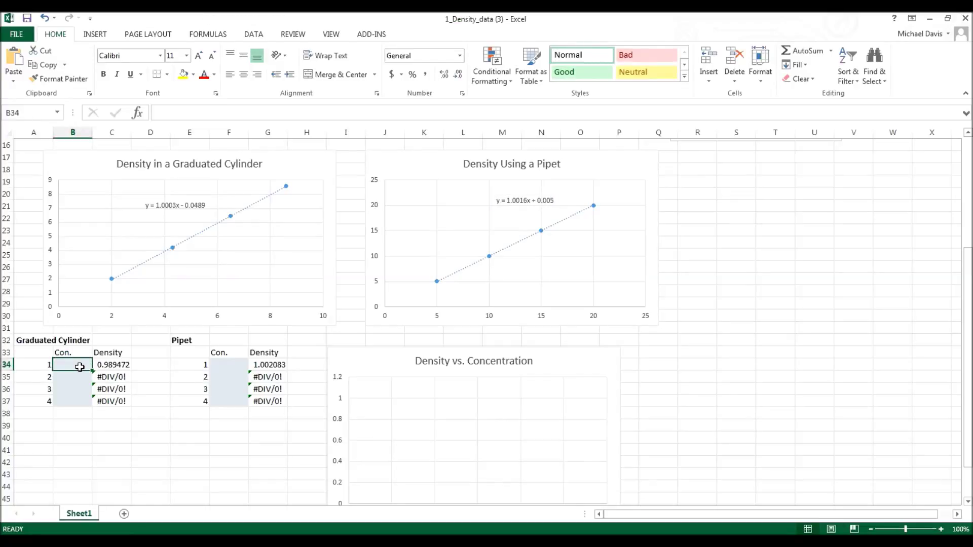
text(0)
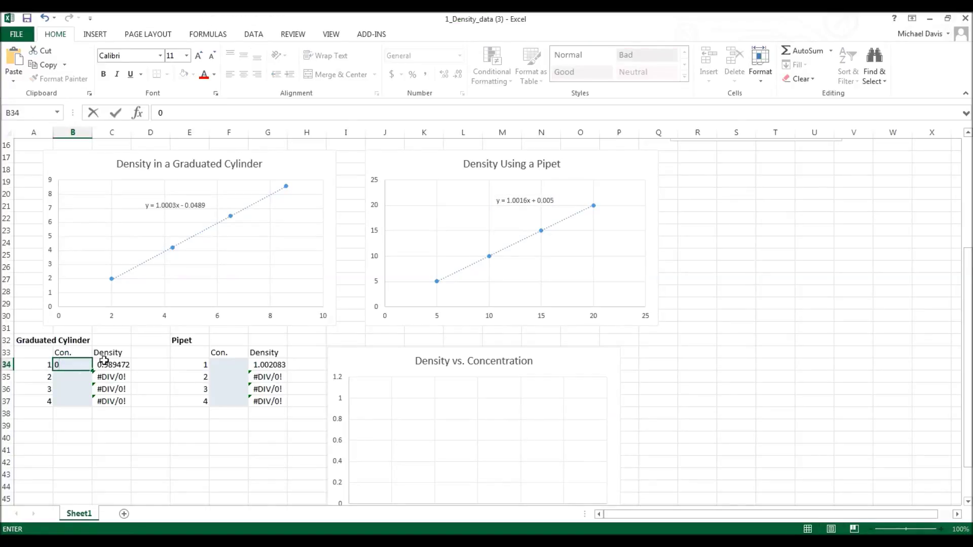
click(222, 370)
text(0)
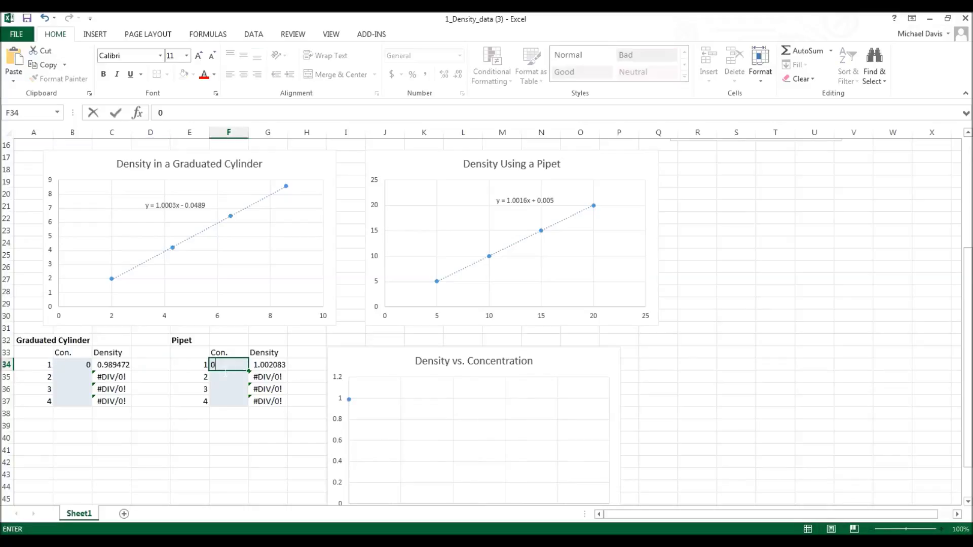
key(Return)
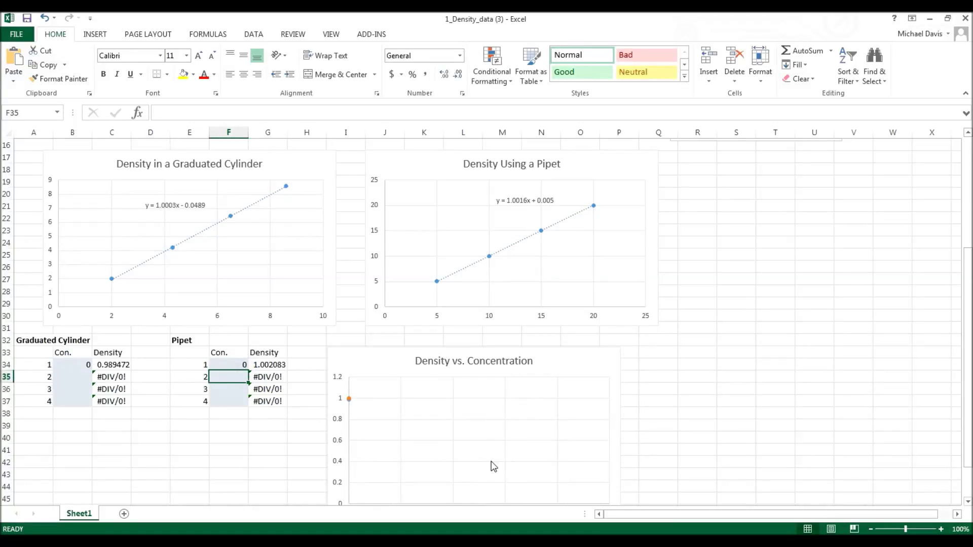
scroll(494, 465, down, 1)
- Copy the Density in a Graduated Cylinder scatter chart to the clipboard for the report
scroll(495, 467, up, 2)
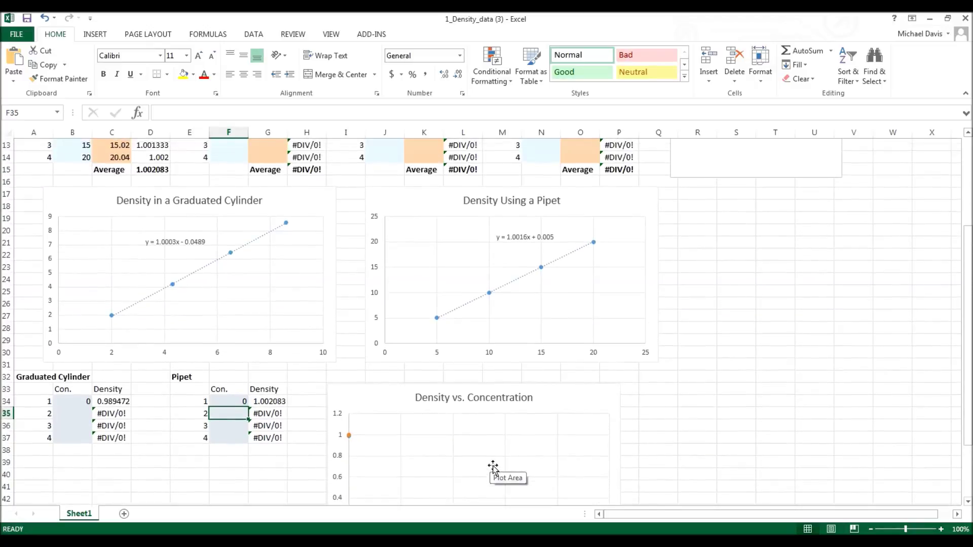
right_click(104, 204)
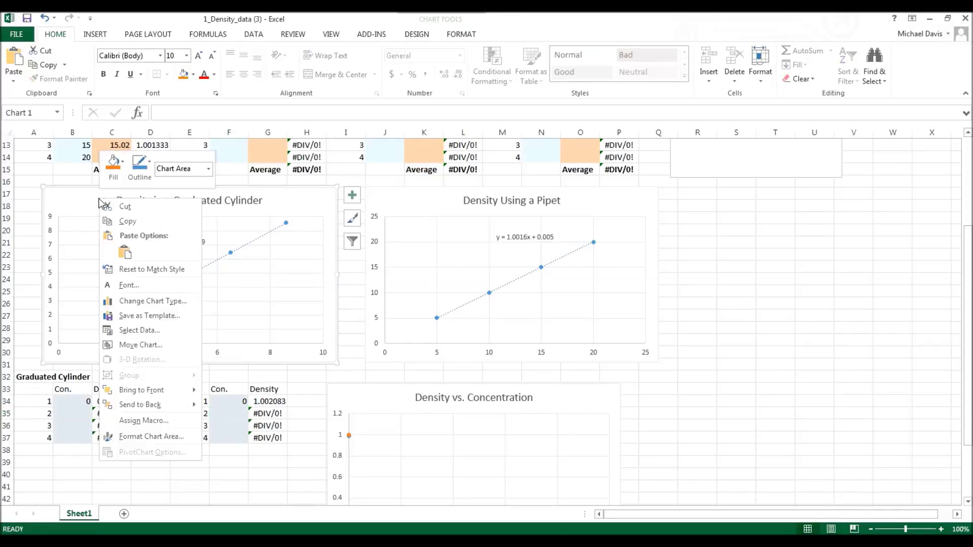
click(126, 223)
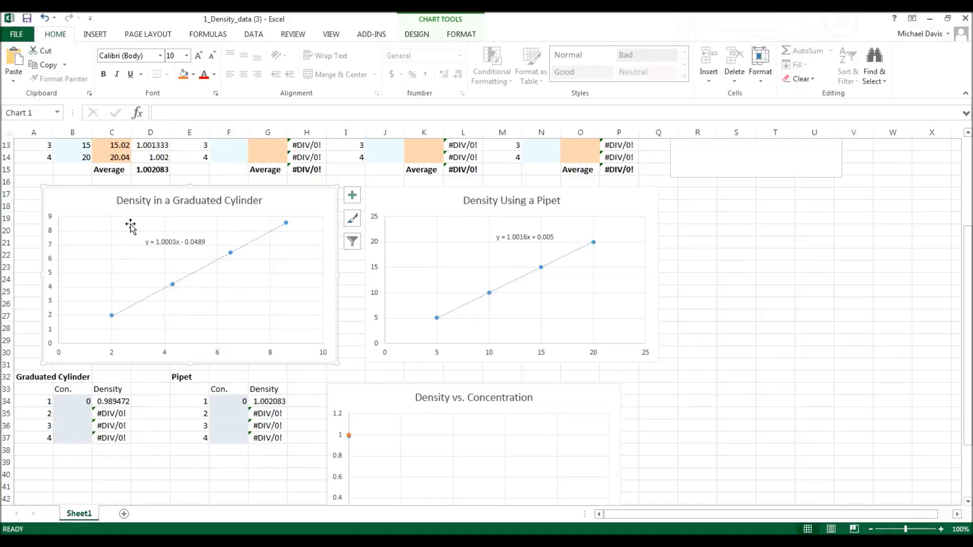
scroll(131, 227, up, 4)
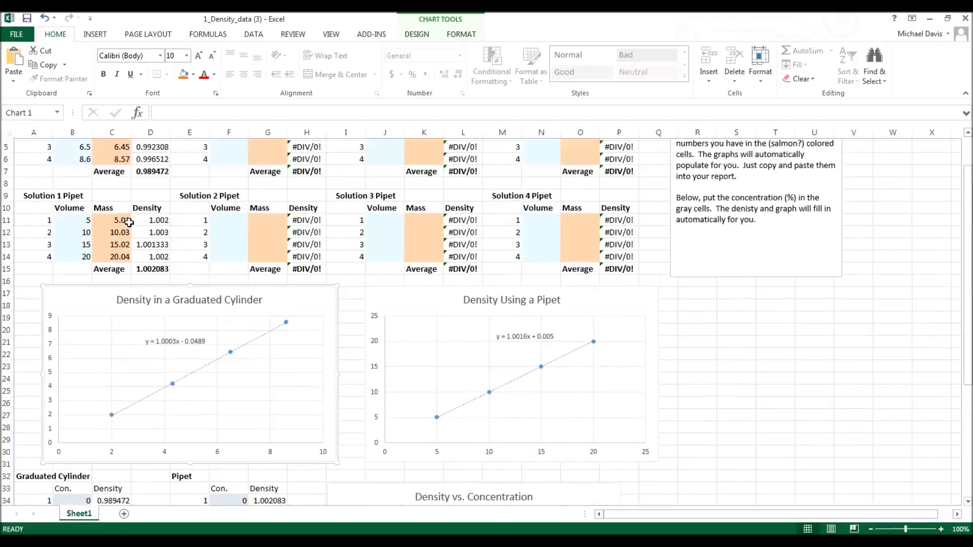